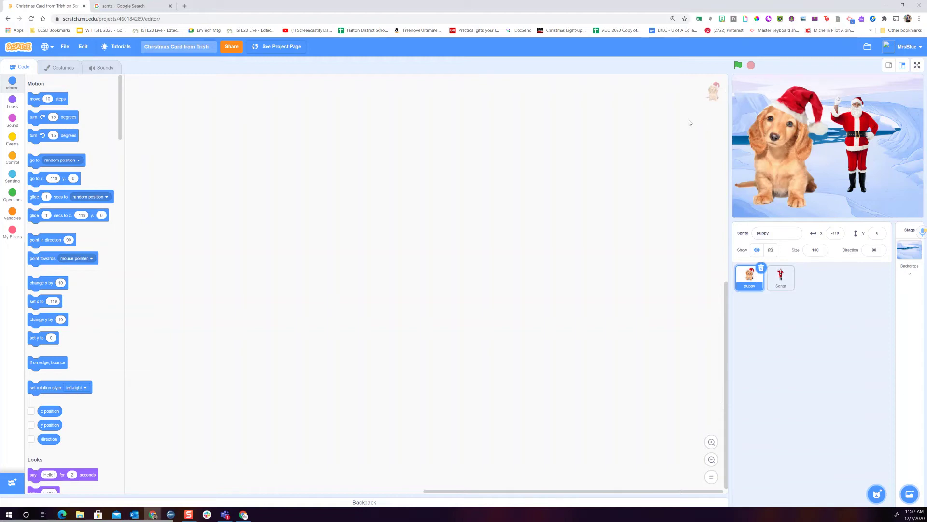
# - Shrink the puppy's costume artwork to roughly half size and place the puppy beside Santa's feet on the stage
pyautogui.click(63, 67)
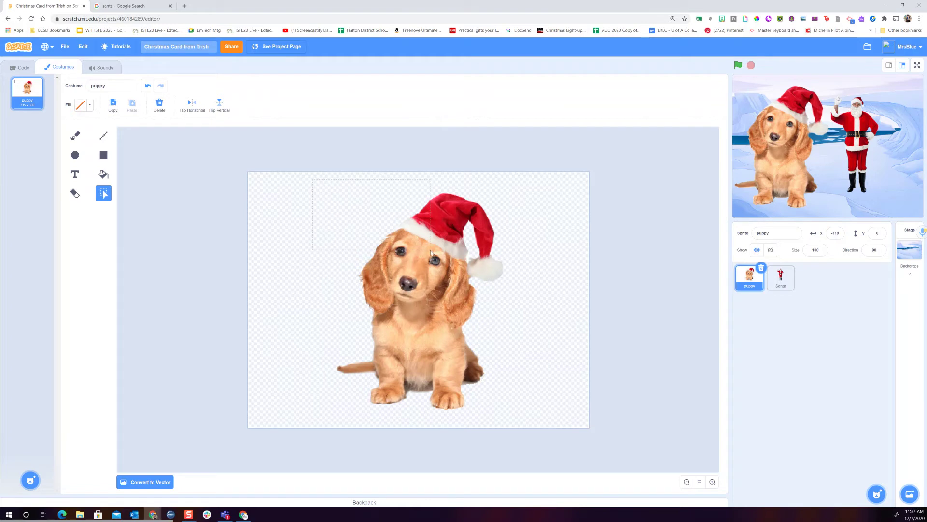
pyautogui.moveTo(473, 312); pyautogui.dragTo(423, 314)
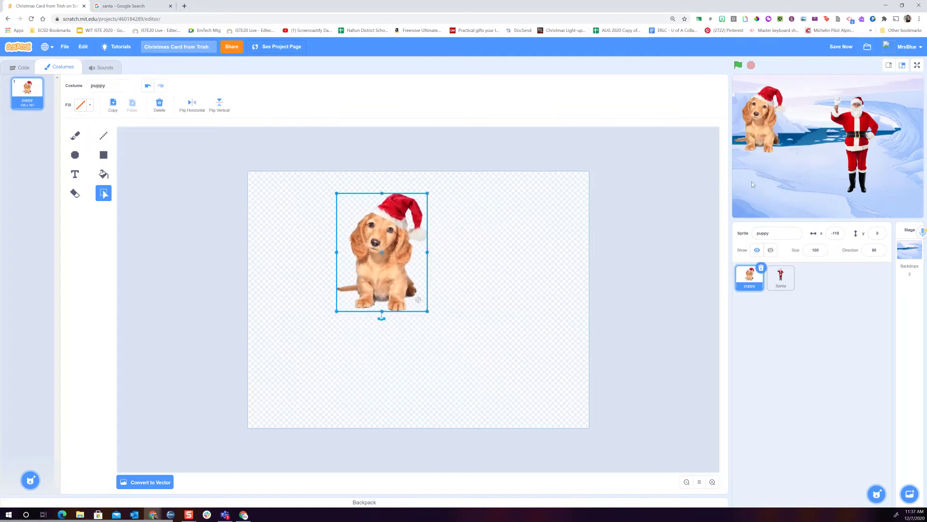
pyautogui.moveTo(767, 120); pyautogui.dragTo(855, 158)
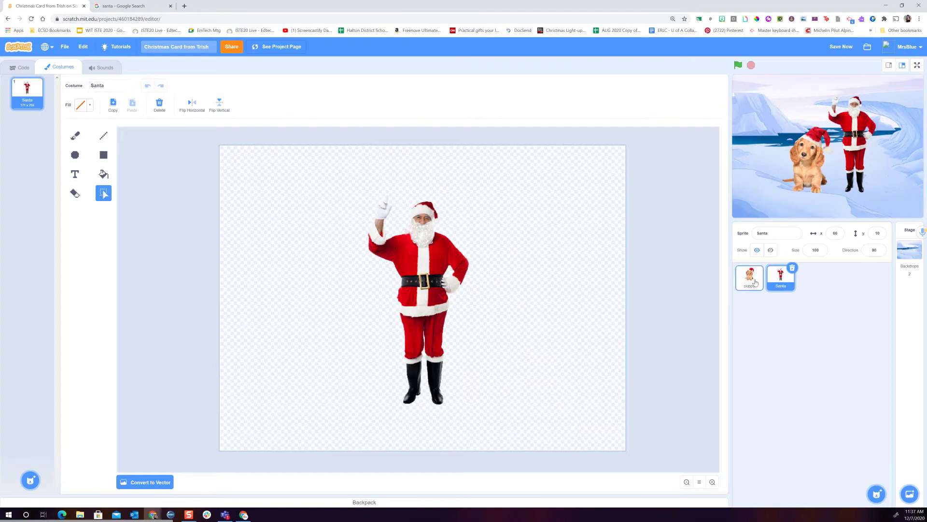
# - Duplicate the puppy sprite's only costume
pyautogui.click(756, 282)
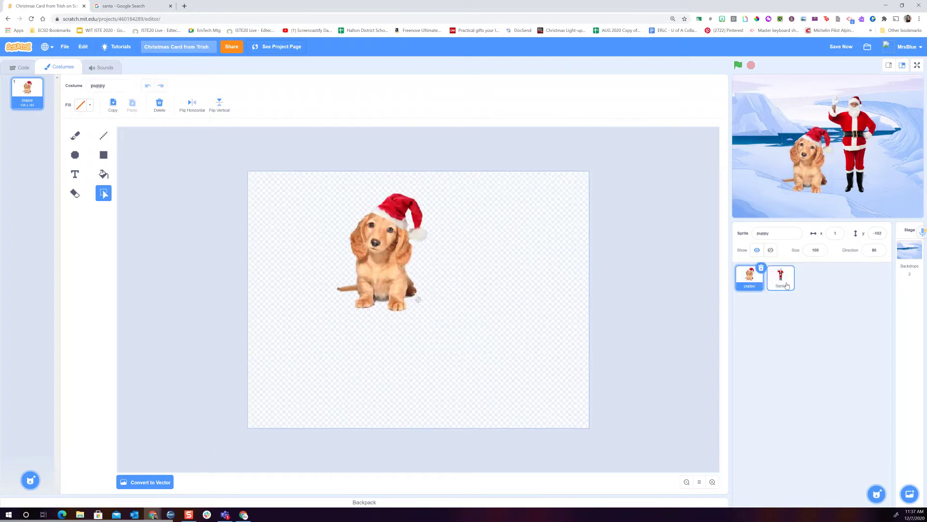
pyautogui.click(786, 286)
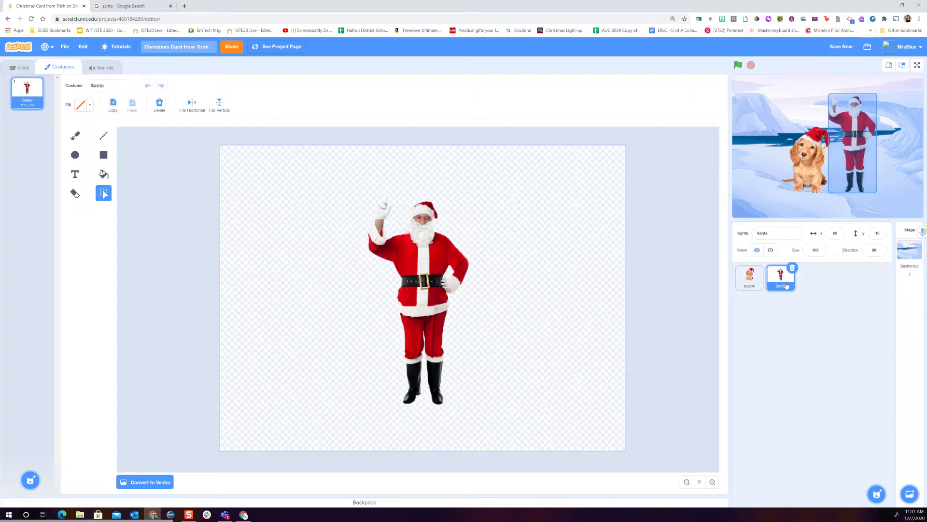
pyautogui.click(754, 279)
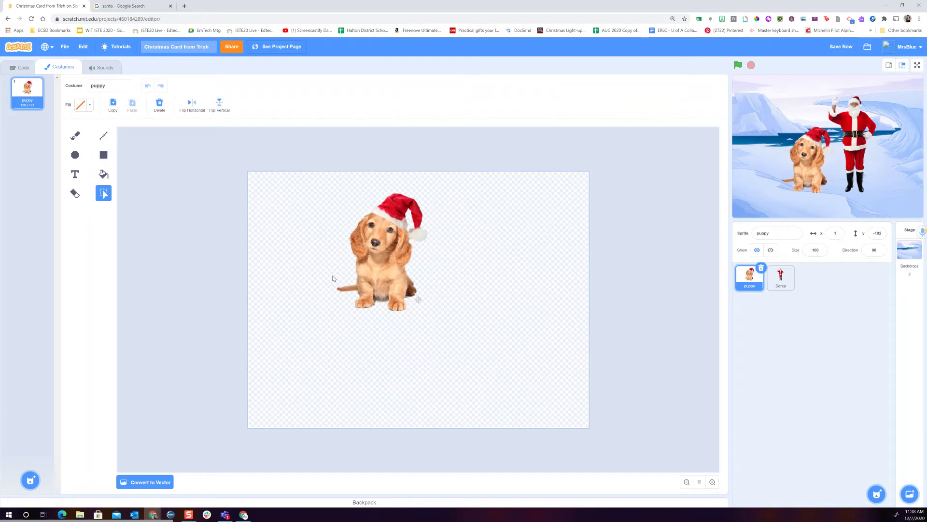
pyautogui.moveTo(334, 277); pyautogui.dragTo(358, 297)
pyautogui.rightClick(24, 93)
pyautogui.click(28, 99)
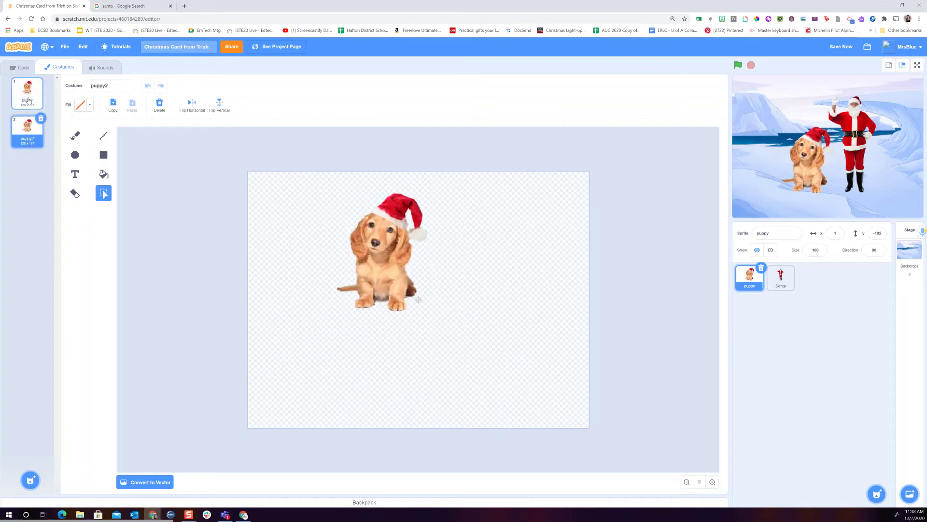
# - Select the tail tip in the second puppy costume and rotate it upward
pyautogui.click(27, 93)
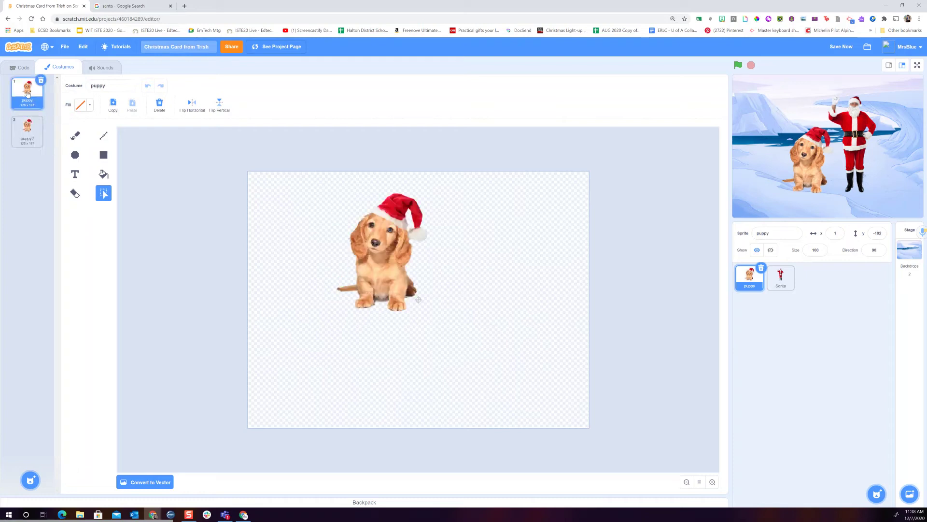
pyautogui.click(32, 141)
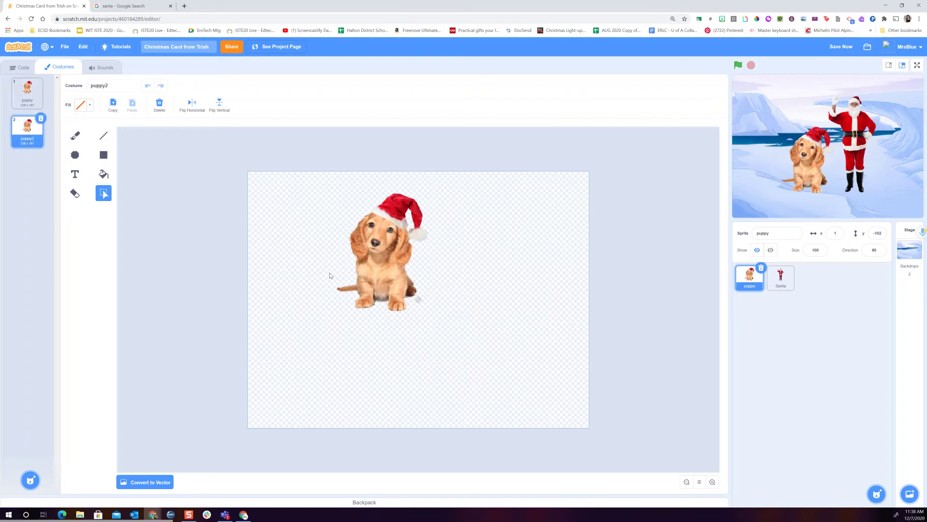
pyautogui.moveTo(331, 275); pyautogui.dragTo(351, 285)
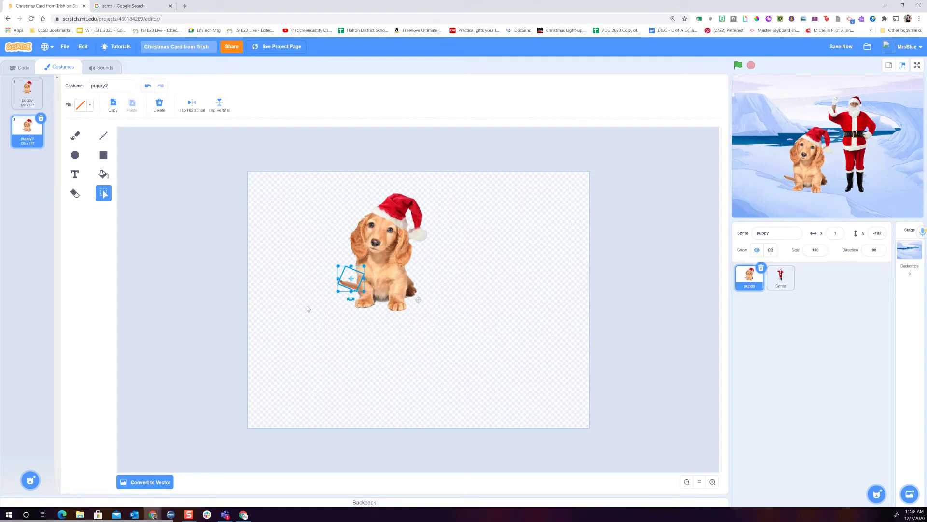
pyautogui.click(282, 322)
# - Duplicate the second puppy costume and rotate the tail tip downward in the copy
pyautogui.rightClick(24, 130)
pyautogui.click(30, 140)
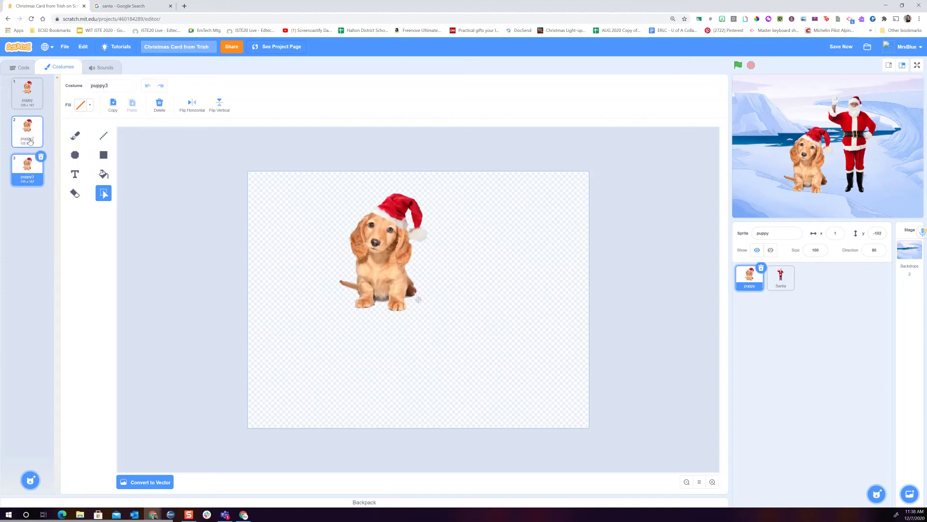
pyautogui.moveTo(333, 270); pyautogui.dragTo(353, 287)
pyautogui.click(281, 292)
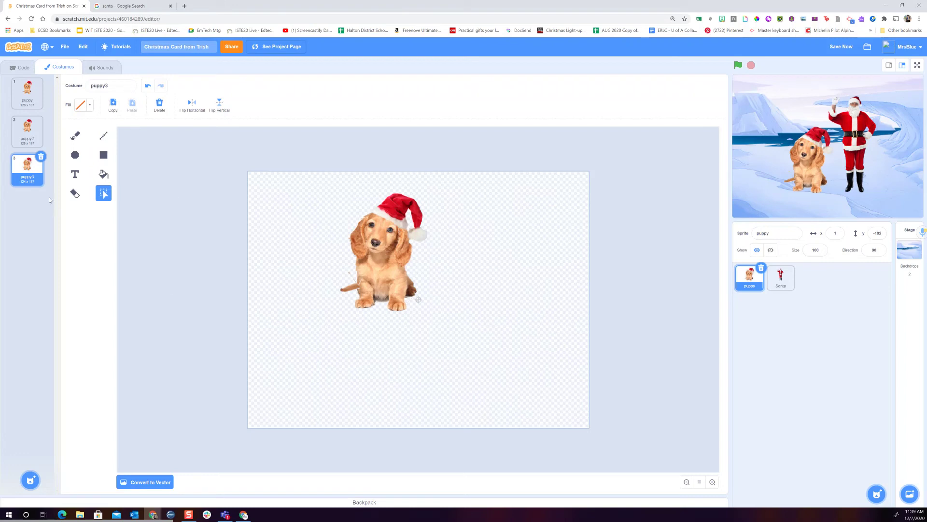
# - Duplicate the Santa sprite's costume and tilt the raised hand outward, away from his head, in the copy
pyautogui.click(782, 279)
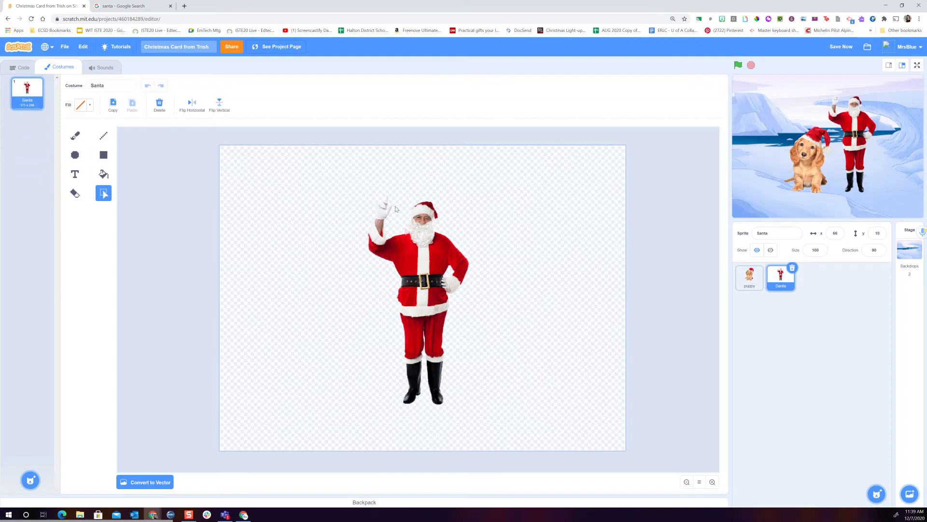
pyautogui.rightClick(26, 98)
pyautogui.click(40, 103)
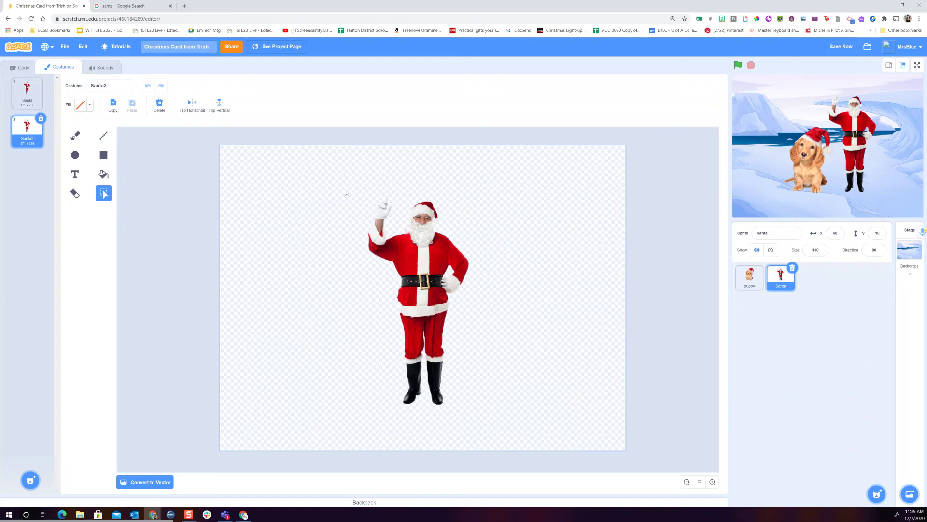
pyautogui.moveTo(351, 184); pyautogui.dragTo(394, 240)
pyautogui.click(378, 245)
pyautogui.moveTo(355, 184); pyautogui.dragTo(379, 231)
pyautogui.click(327, 263)
# - Duplicate the second Santa costume and tilt the raised hand inward, towards his head, in the copy
pyautogui.rightClick(20, 135)
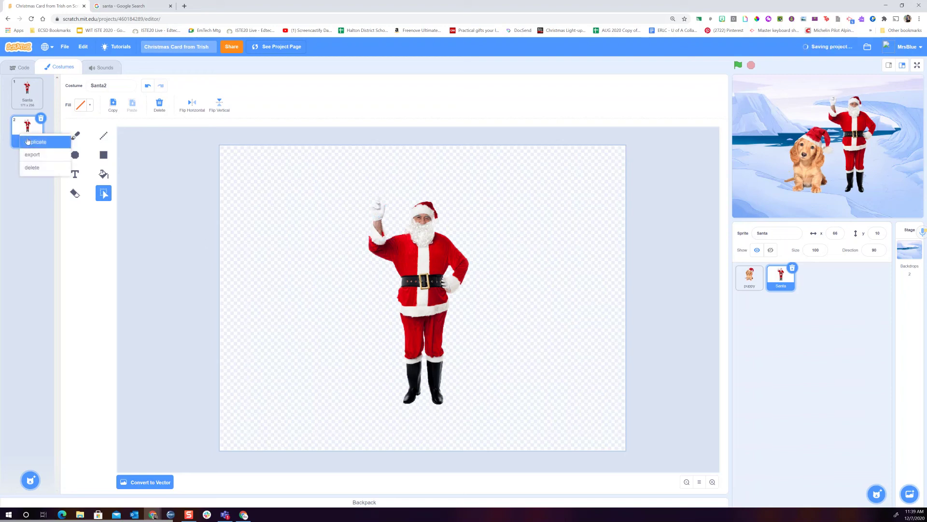
pyautogui.click(34, 142)
pyautogui.moveTo(353, 192); pyautogui.dragTo(379, 230)
pyautogui.click(329, 232)
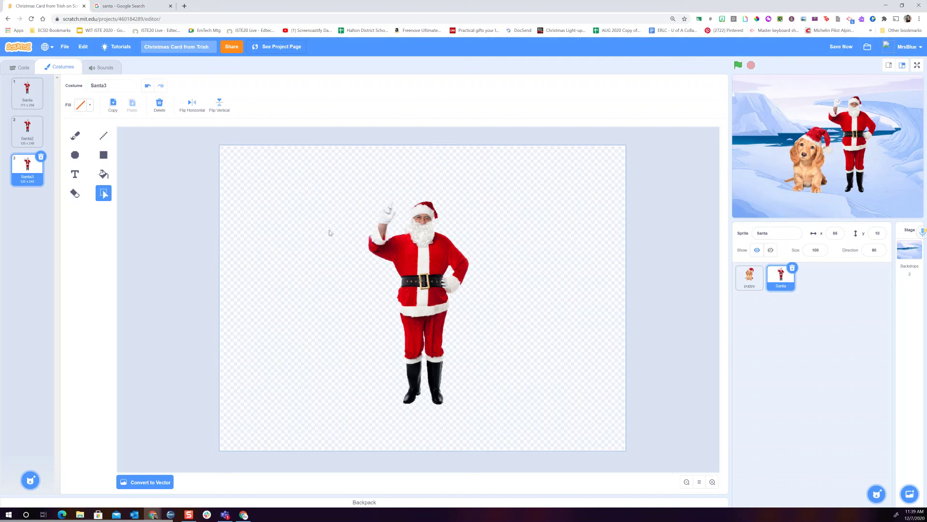
# - Flip through the three Santa costumes to check the waving motion of the hand
pyautogui.click(21, 129)
pyautogui.click(34, 170)
pyautogui.click(28, 141)
pyautogui.click(27, 173)
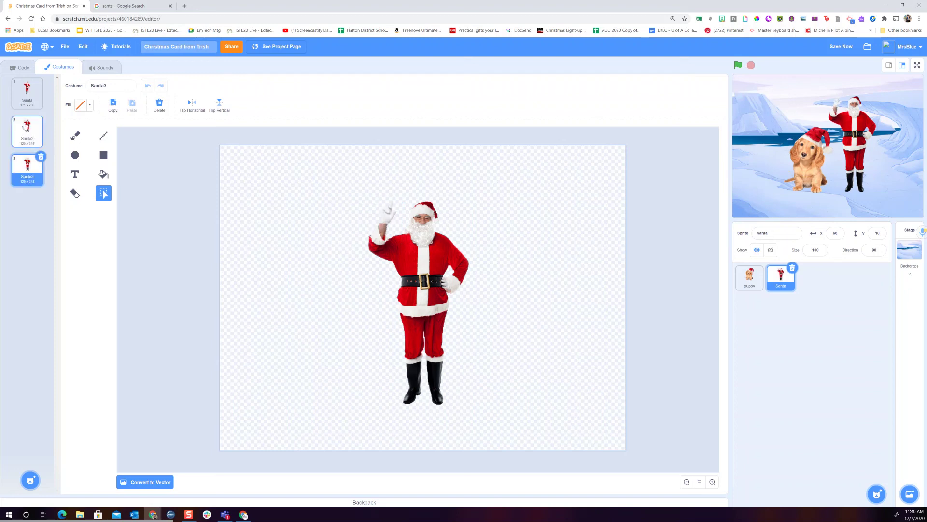
pyautogui.click(27, 93)
pyautogui.click(26, 130)
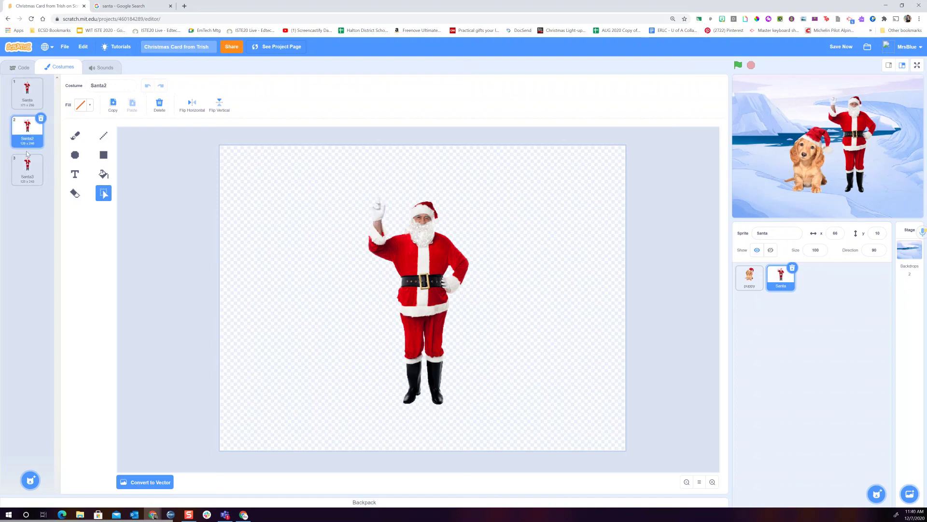
pyautogui.click(26, 169)
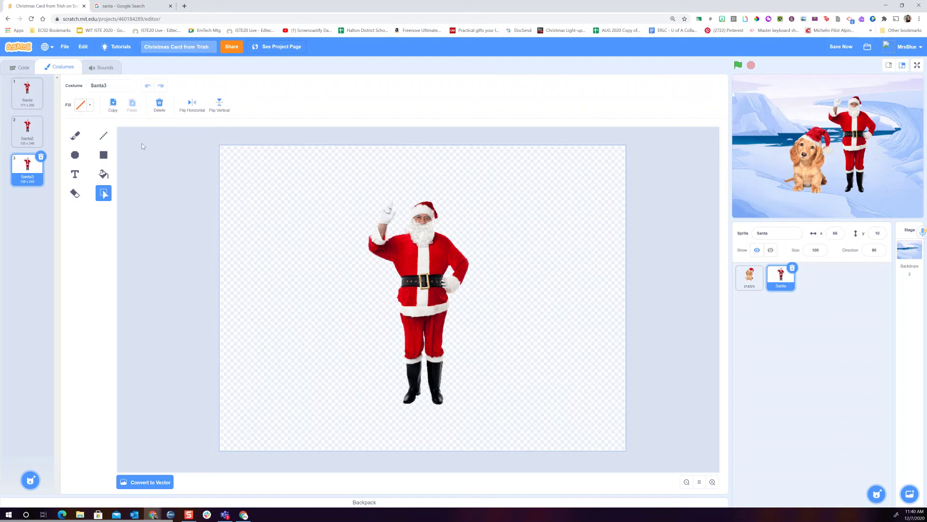
pyautogui.click(76, 136)
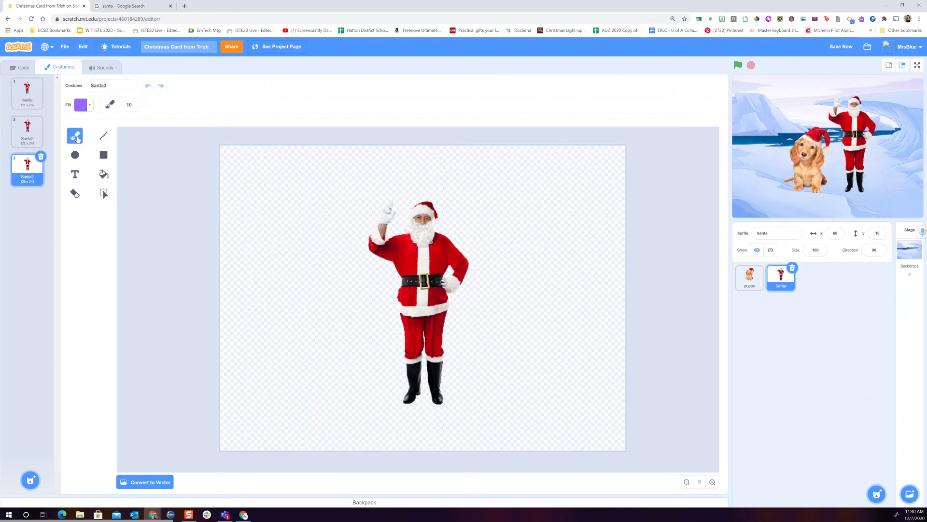
pyautogui.click(91, 107)
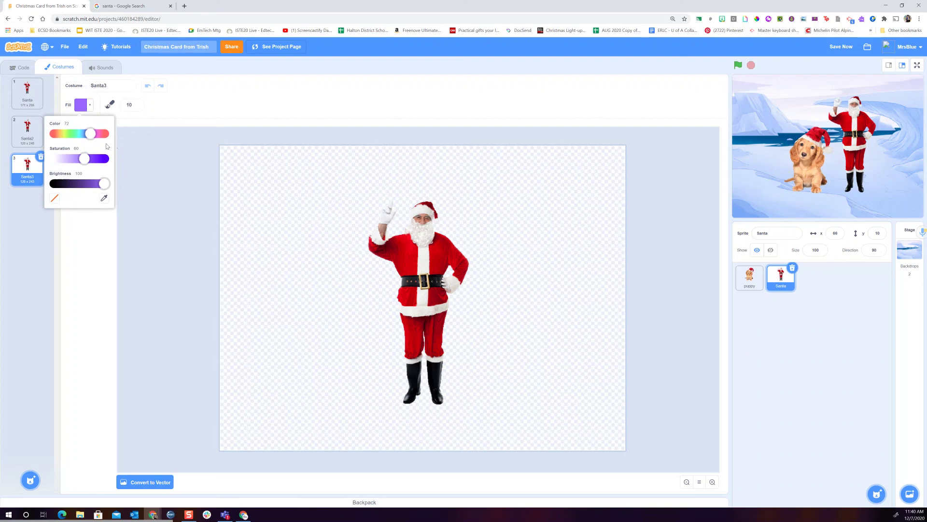
pyautogui.click(73, 98)
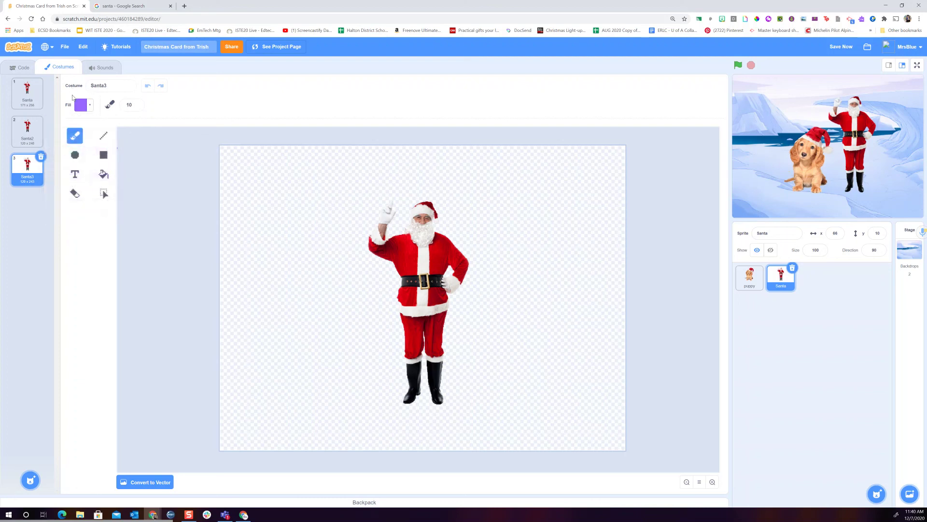